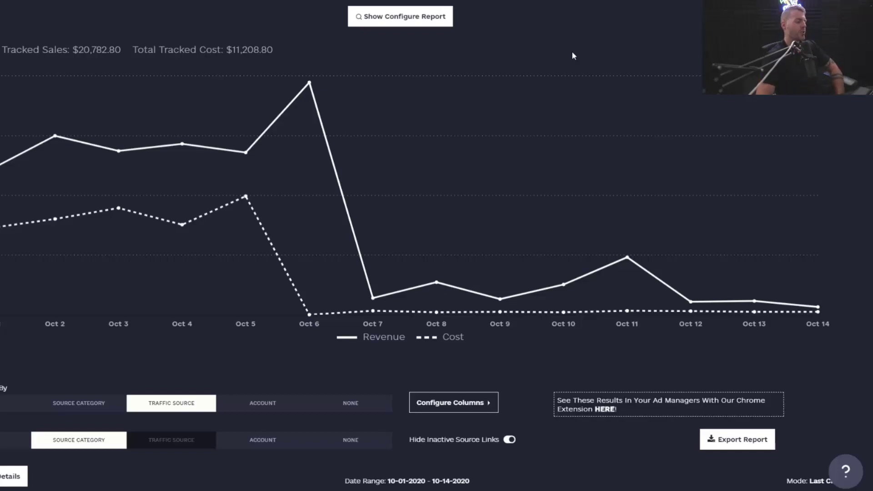
- Examine the Reported vs Revenue figures in the campaign table of the 10-01-2020 to 10-14-2020 last-click report
mouse_move(631, 178)
scroll(631, 178, down, 5)
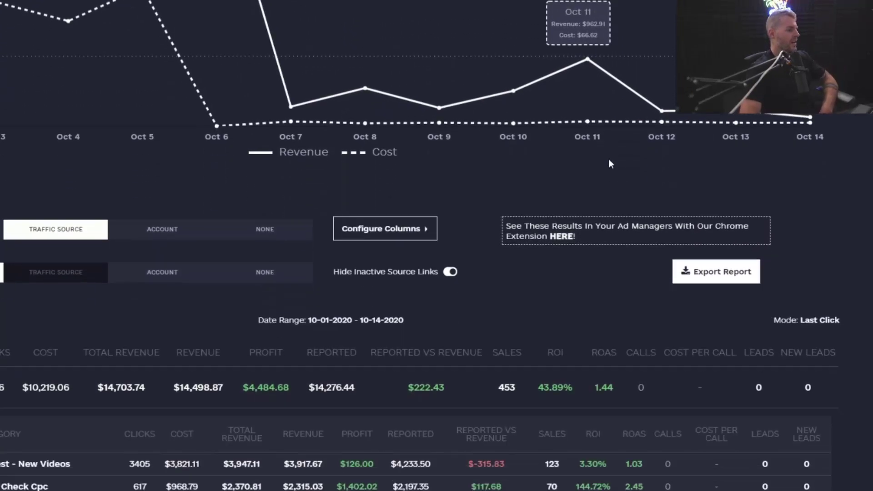
scroll(613, 156, down, 3)
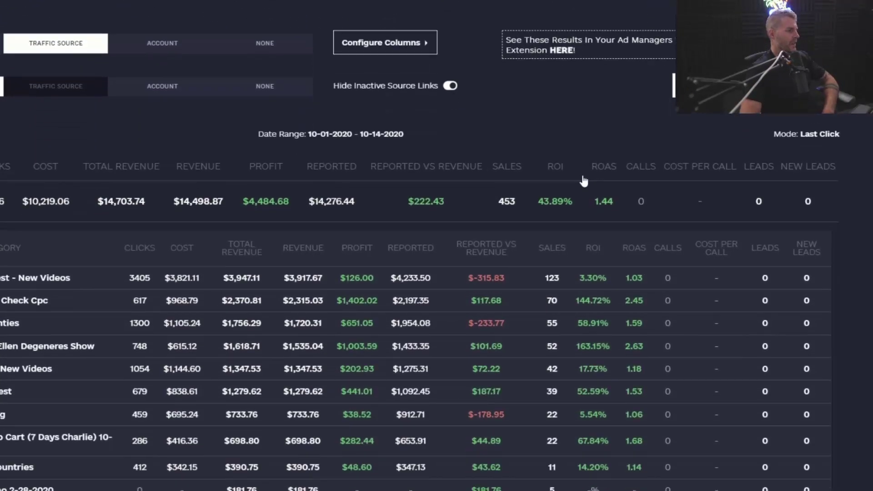
scroll(584, 181, down, 2)
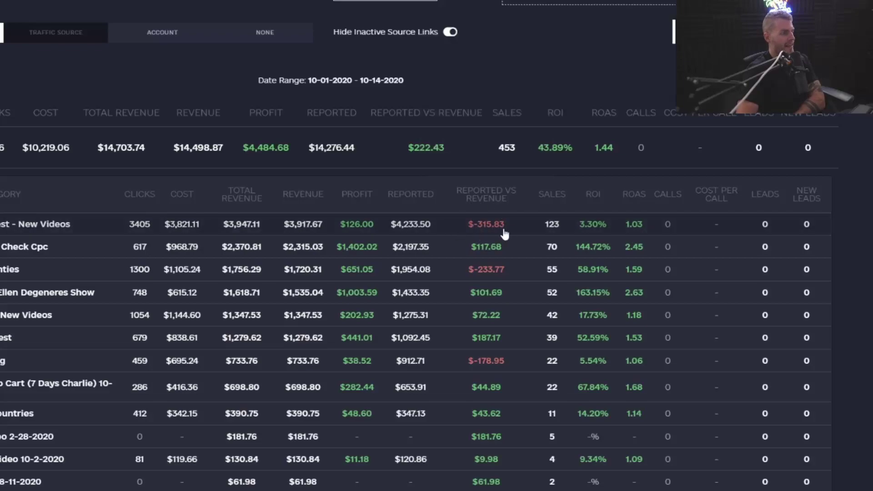
mouse_move(479, 193)
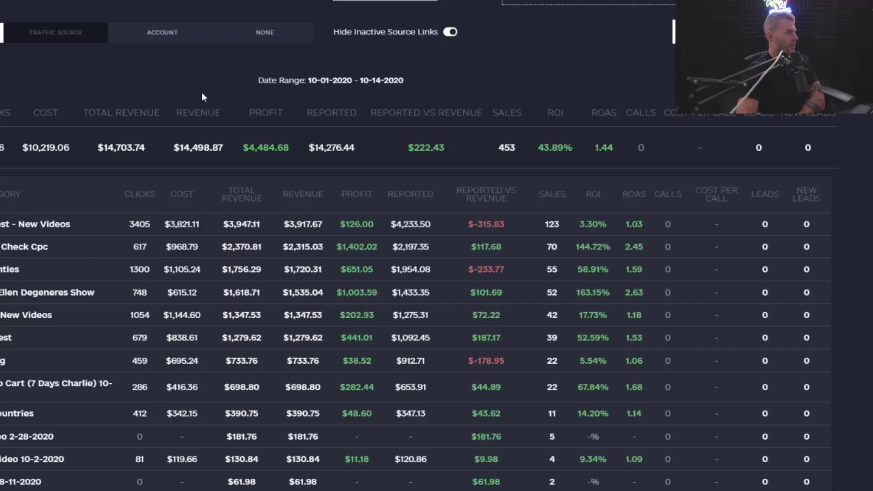
- Look up the explanation of the Reported vs Revenue column in the report's column configuration, then close the column list
scroll(684, 253, up, 5)
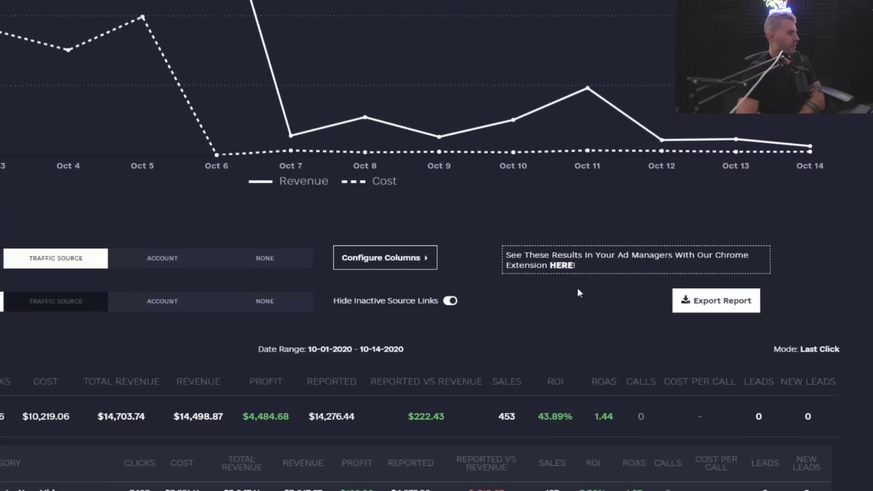
click(385, 258)
scroll(505, 257, down, 1)
scroll(504, 252, down, 6)
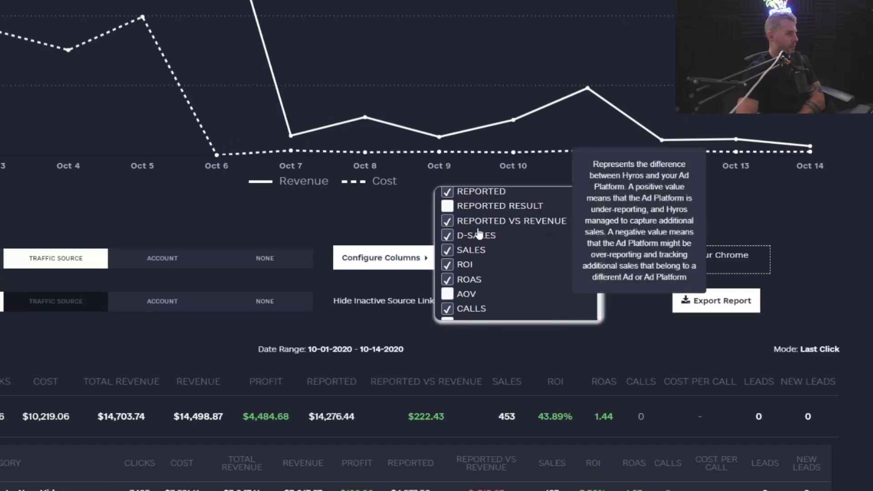
click(637, 343)
- Compare the Reported vs Revenue values of the individual campaigns with those of the Google Ads traffic source below
scroll(637, 343, down, 5)
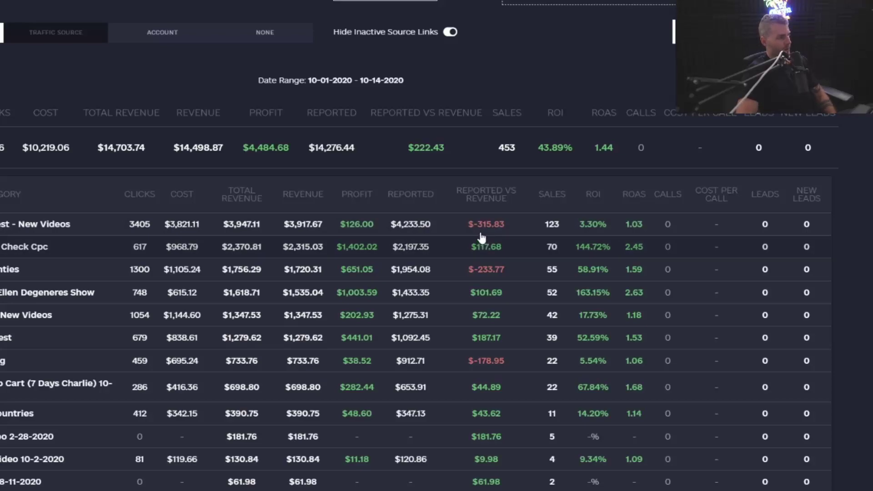
scroll(501, 259, down, 5)
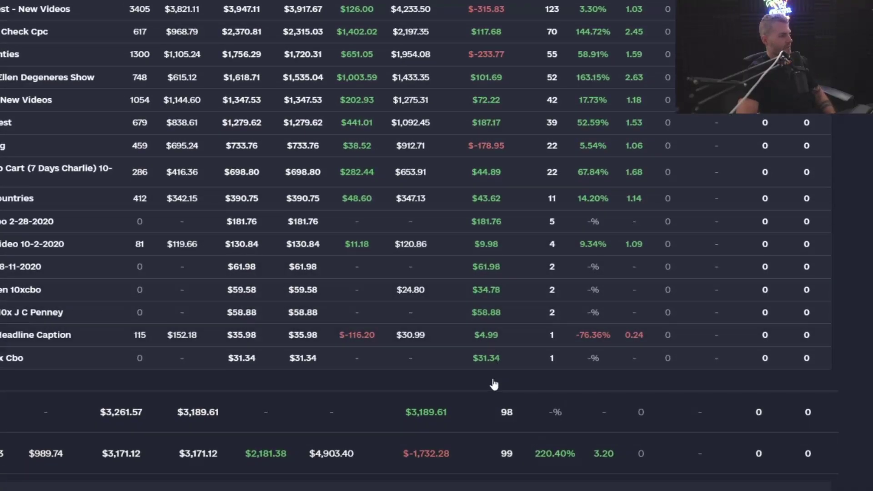
scroll(494, 384, up, 5)
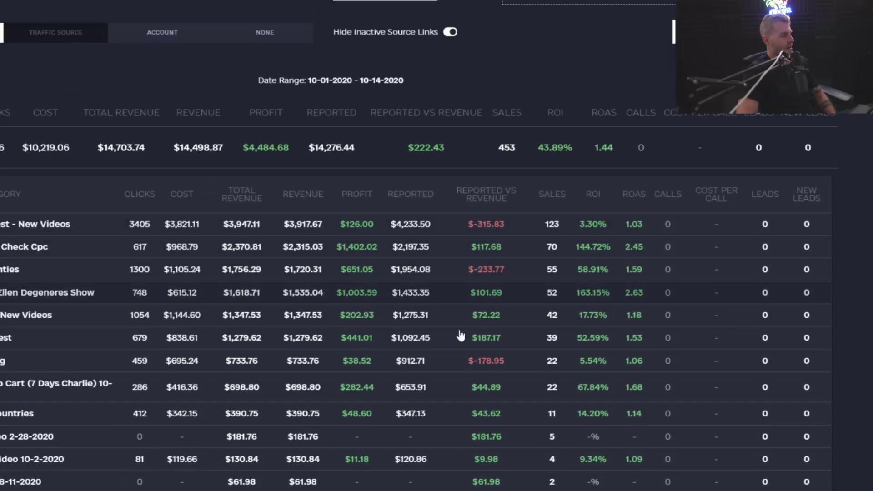
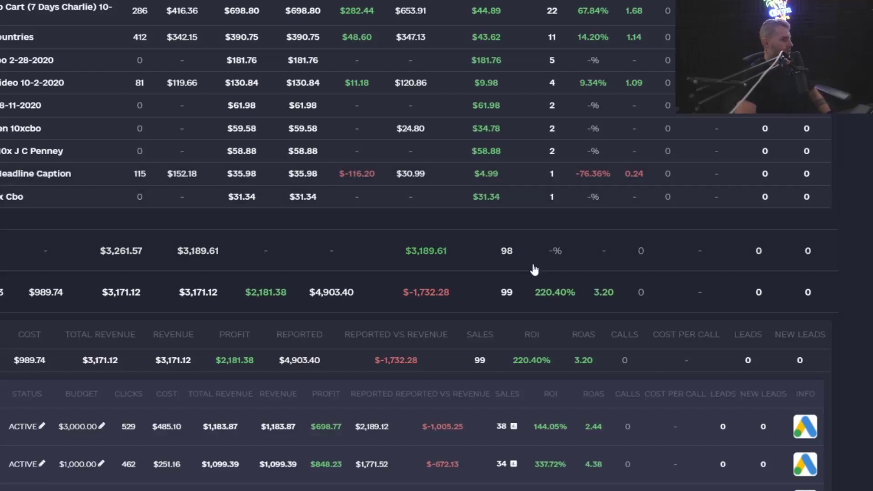
scroll(477, 267, up, 5)
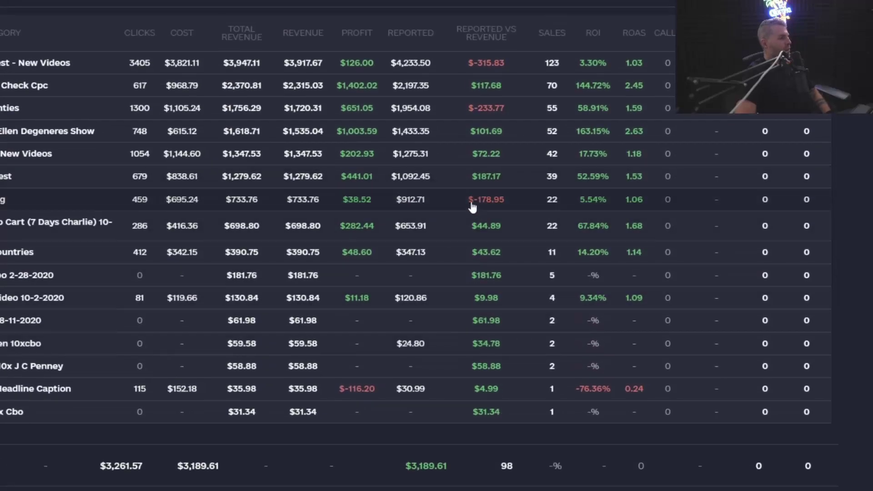
scroll(489, 199, down, 6)
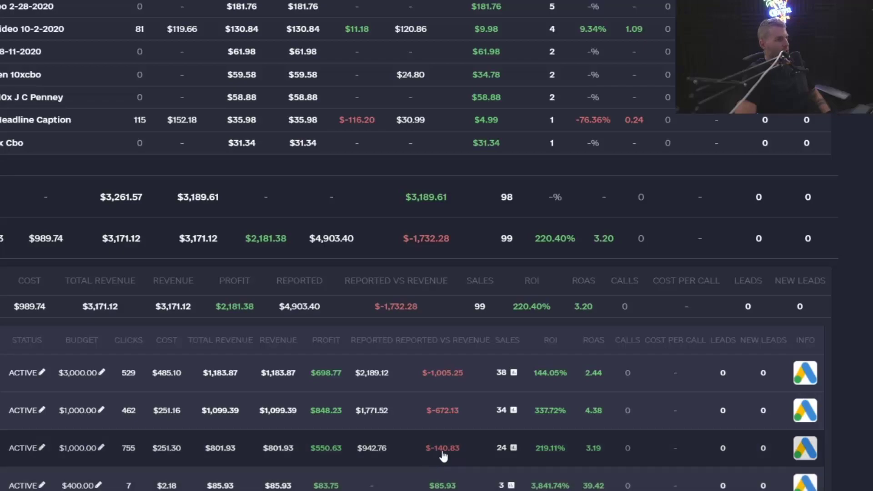
scroll(473, 191, up, 6)
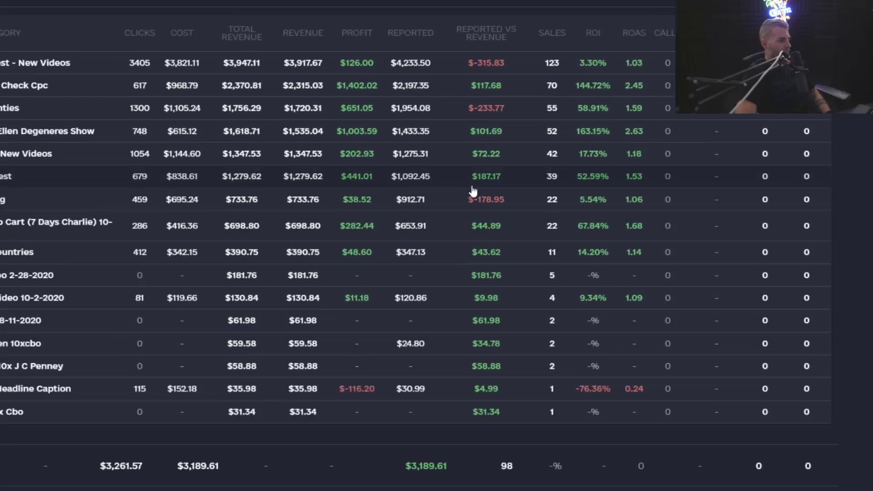
scroll(473, 191, down, 4)
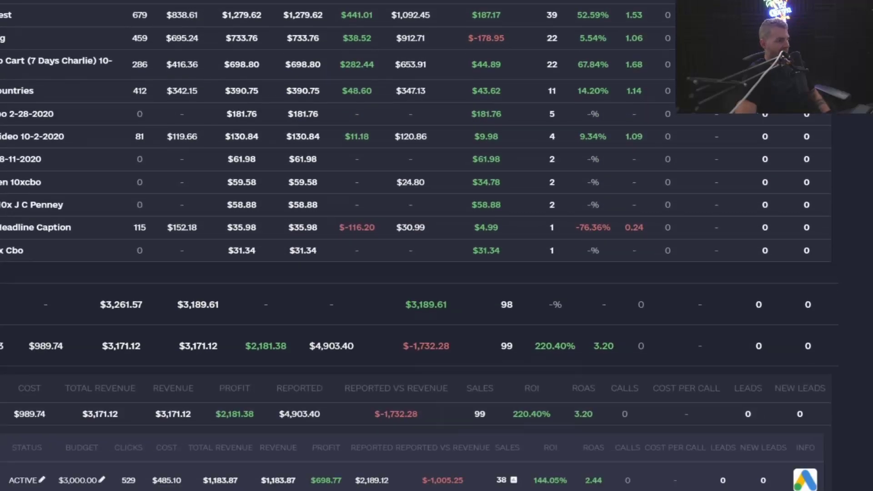
scroll(499, 121, up, 5)
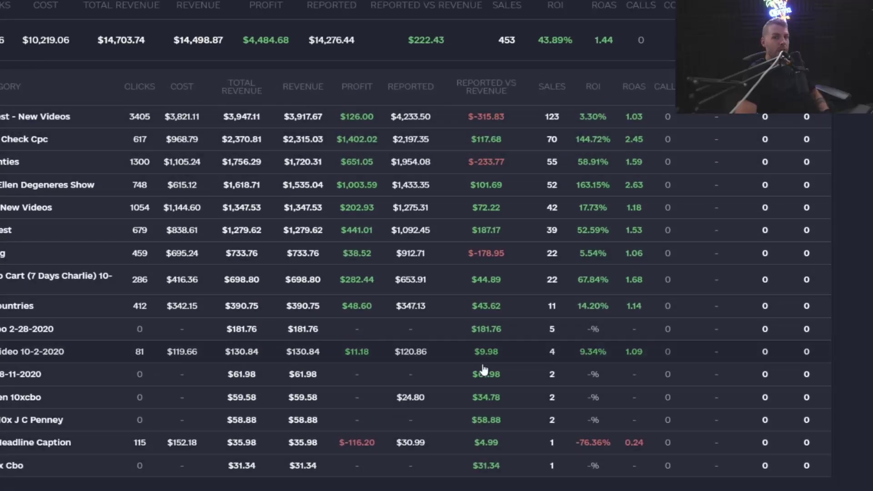
scroll(489, 219, up, 1)
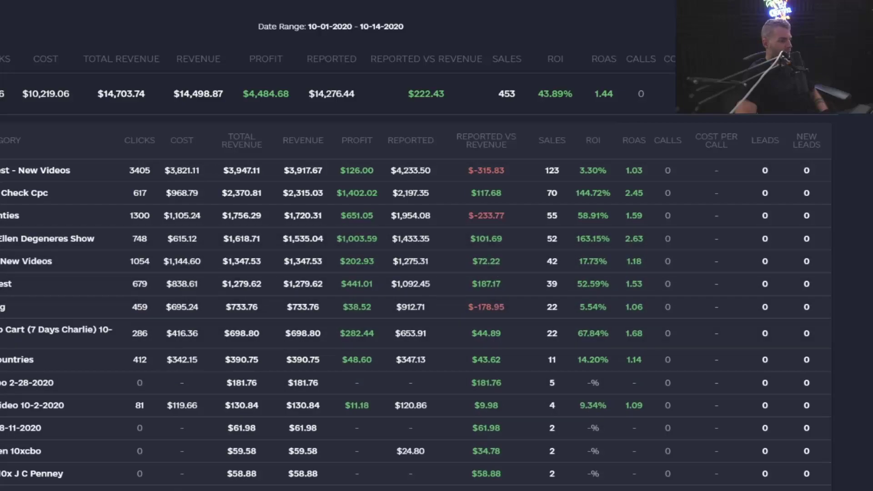
key(alt+Tab)
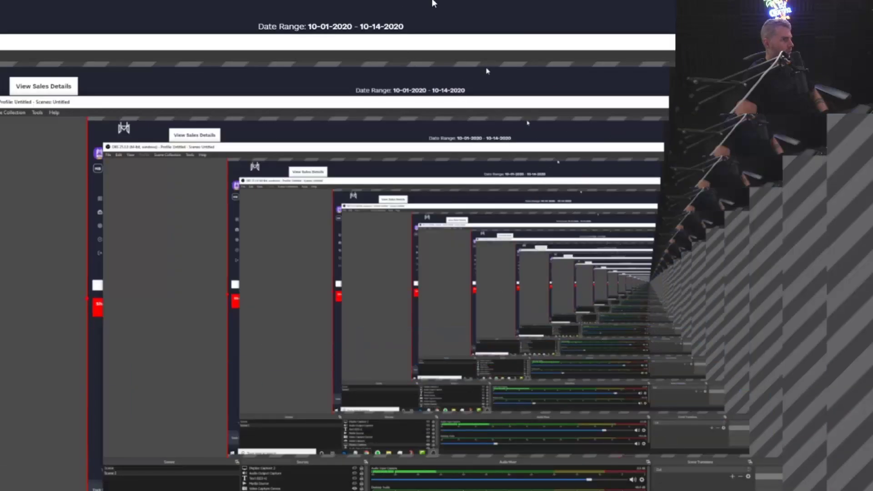
key(alt+Tab)
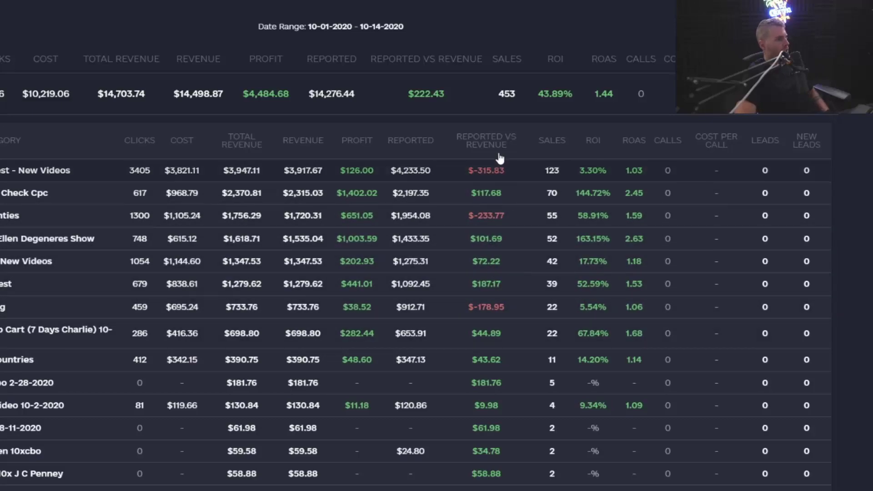
- Review the Reported vs Revenue differences for each active Google Ads campaign against the campaigns in the table above
scroll(523, 373, down, 3)
scroll(510, 273, up, 4)
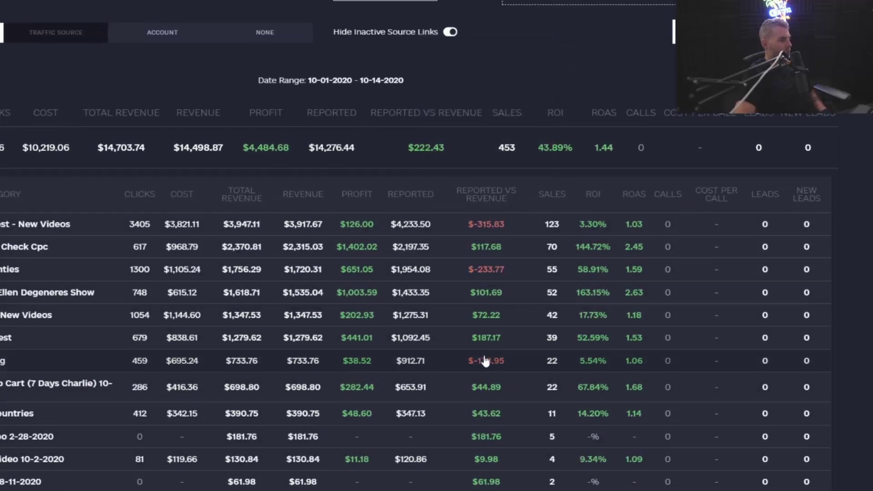
mouse_move(483, 197)
scroll(491, 230, down, 5)
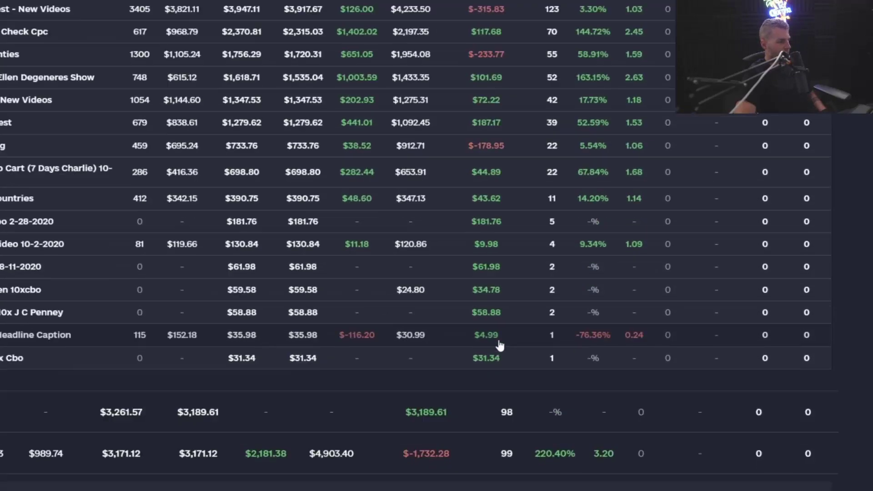
scroll(464, 413, down, 4)
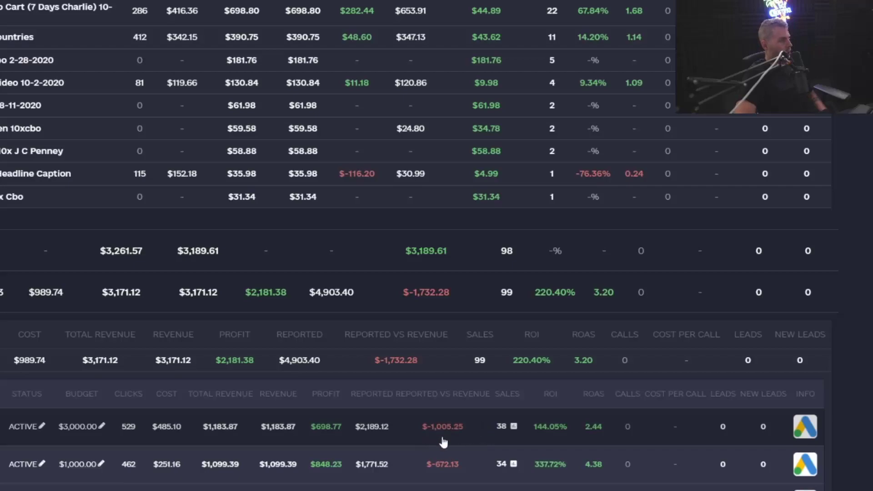
scroll(471, 427, down, 3)
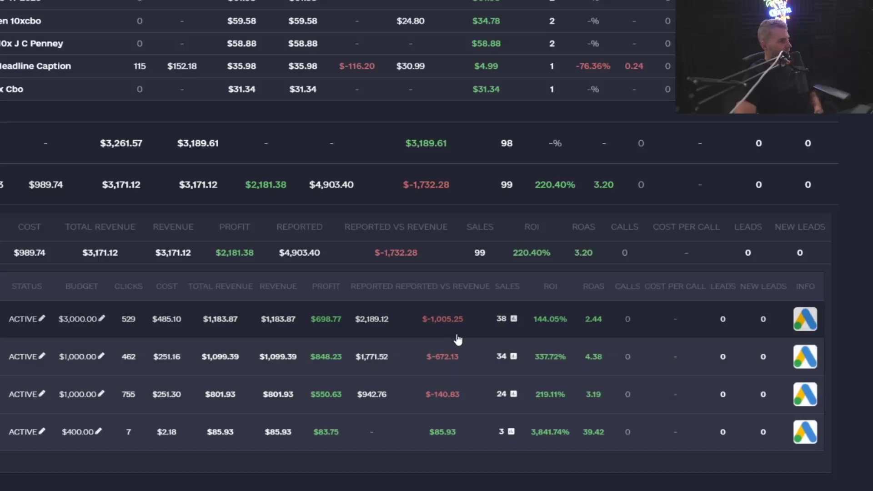
scroll(457, 291, up, 9)
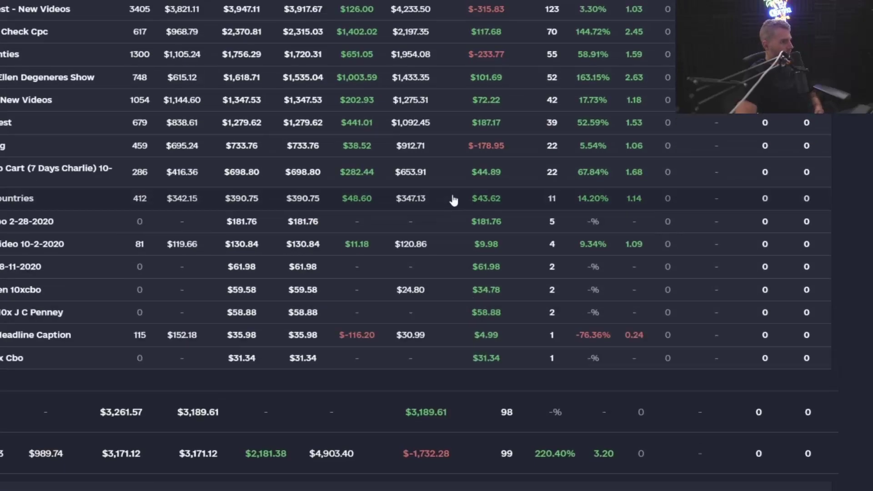
scroll(466, 214, up, 3)
scroll(469, 225, down, 6)
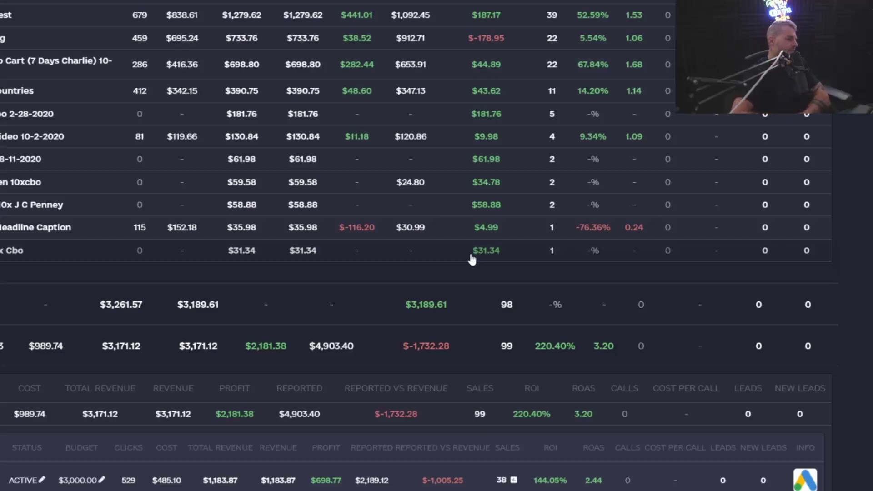
- Open the sales of the Google Ads campaign with the $3,000.00 budget and trace the clicks in one buyer's journey, starting from the SKAG ad click
click(513, 480)
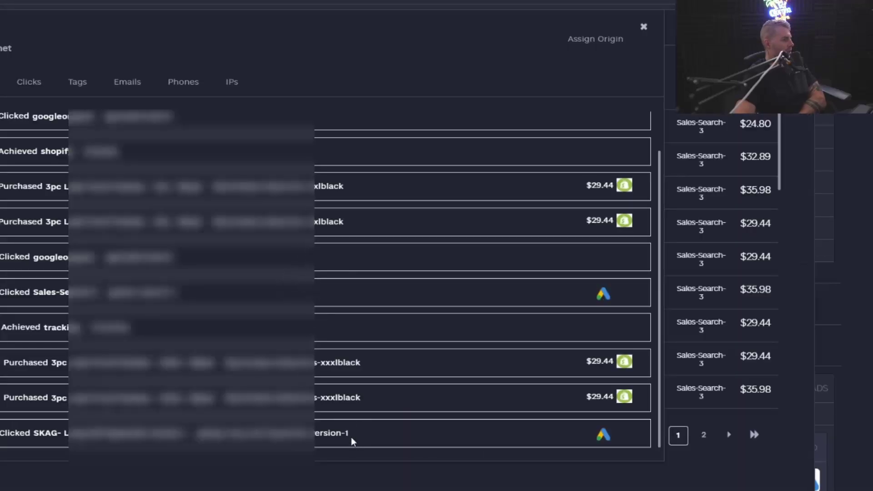
drag(343, 433, 197, 434)
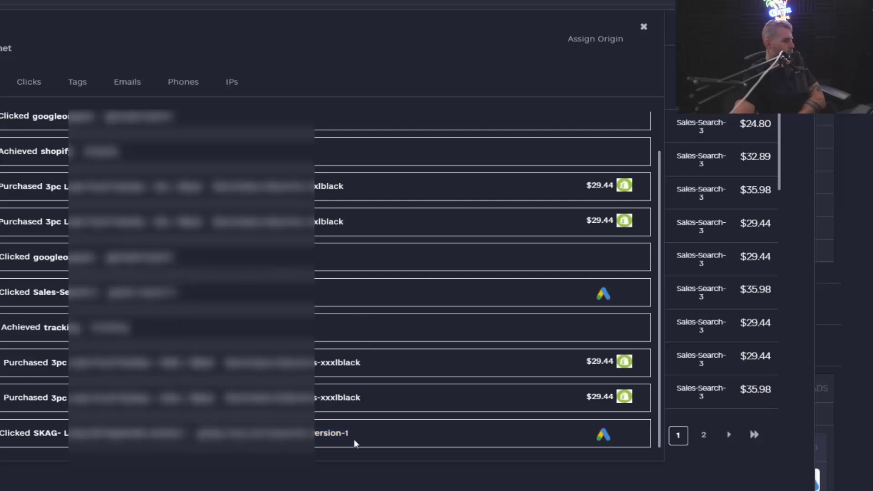
drag(356, 439, 249, 434)
triple_click(202, 292)
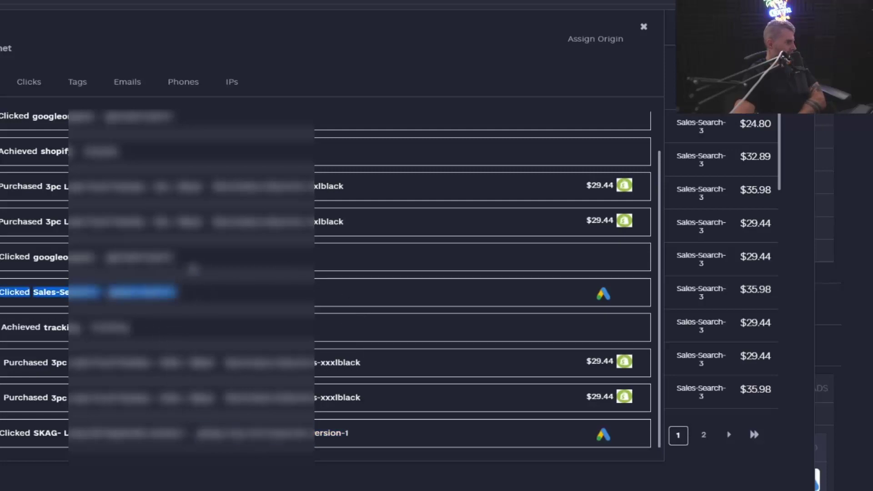
triple_click(213, 259)
scroll(213, 259, up, 1)
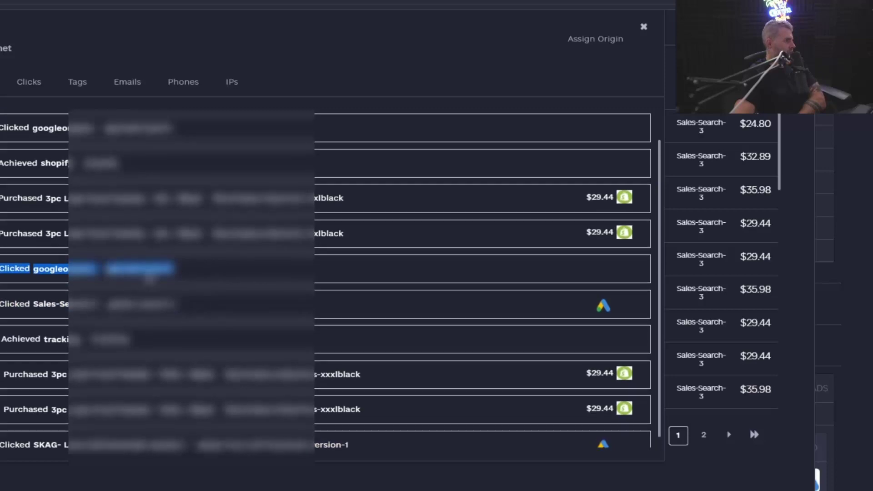
drag(175, 160, 116, 160)
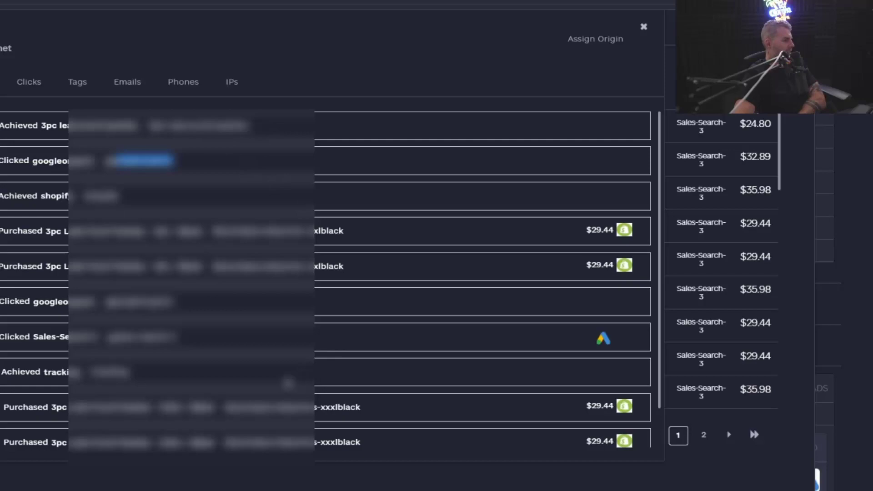
scroll(264, 223, down, 1)
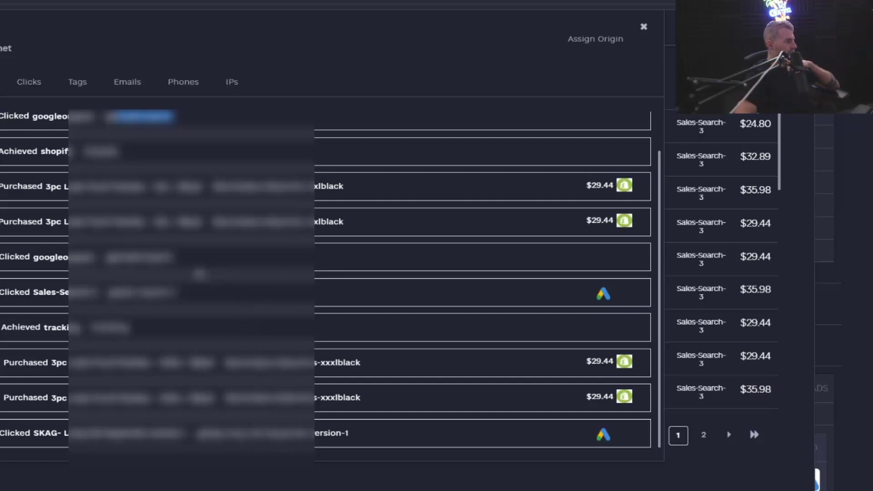
- Recheck the buyer's journey, highlighting the Sales-Search and SKAG ad clicks, the later Google click and the latest achieved event
drag(181, 294, 34, 293)
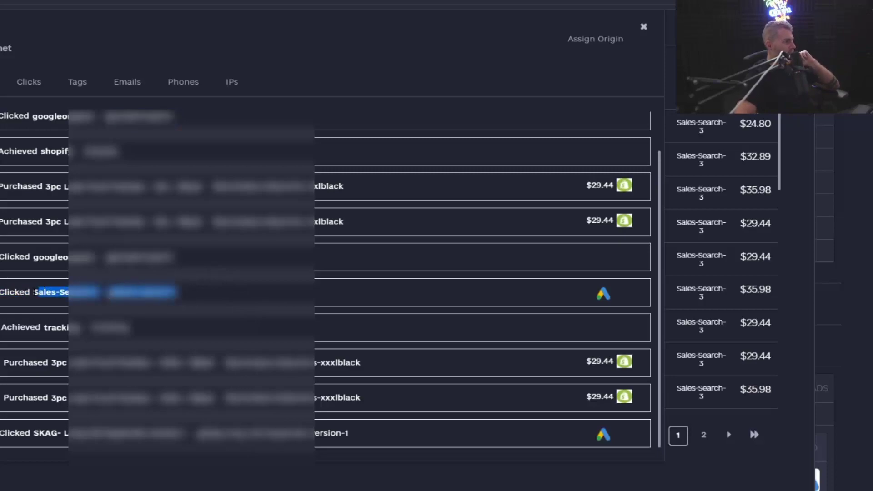
drag(350, 434, 212, 433)
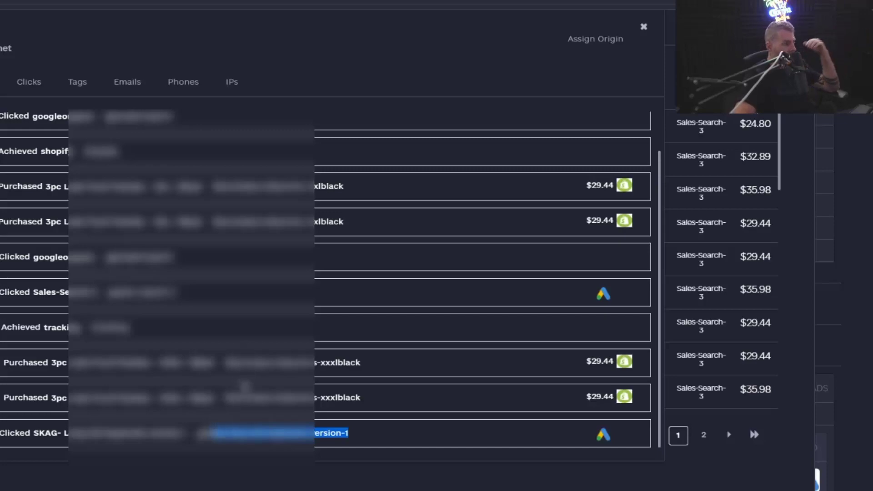
scroll(312, 422, up, 1)
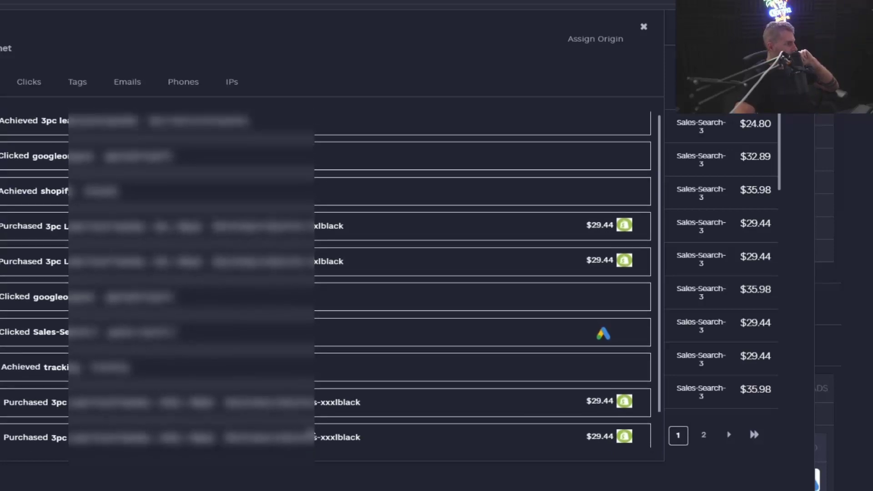
scroll(209, 219, down, 1)
drag(203, 287, 2, 293)
scroll(325, 280, up, 1)
click(623, 248)
triple_click(59, 160)
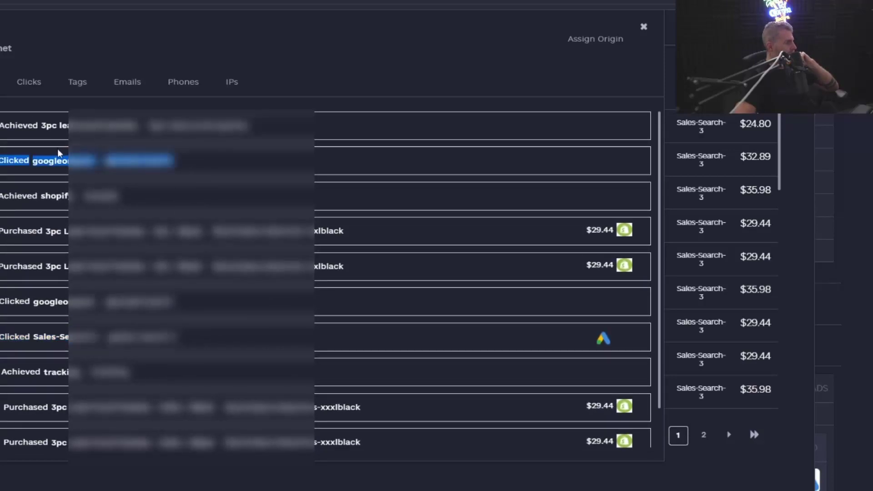
drag(248, 126, 150, 126)
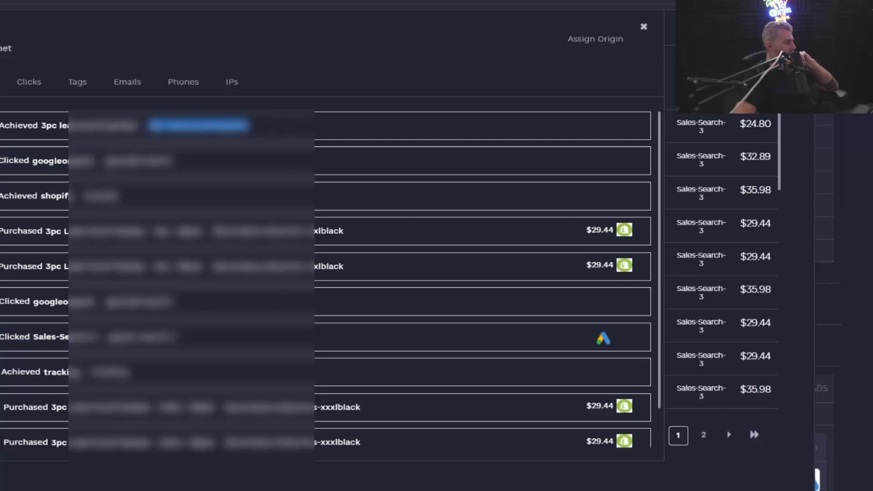
- Highlight the latest Google click and achieved event in the buyer's journey, check back to the SKAG click, and close the journey and sales list
drag(175, 161, 106, 161)
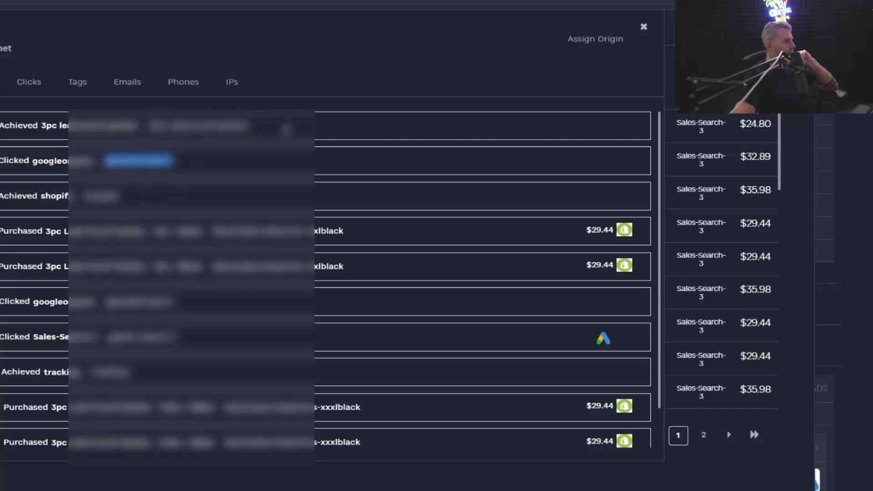
drag(247, 126, 167, 126)
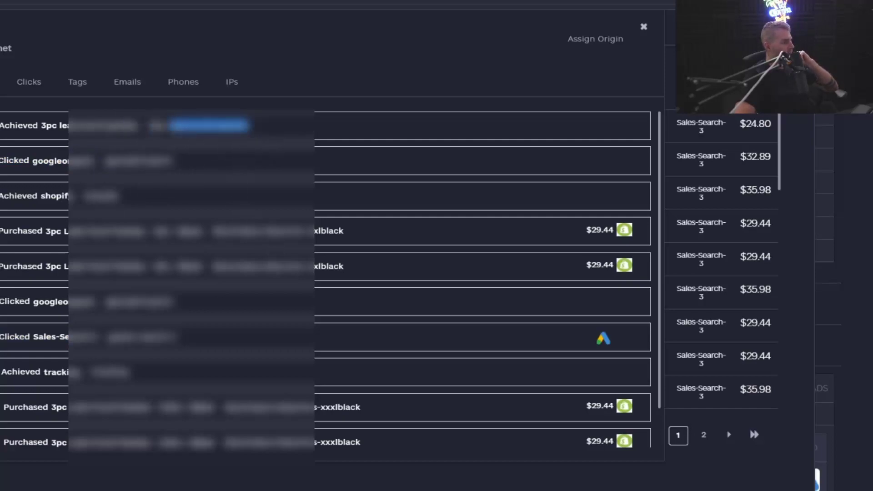
scroll(319, 317, down, 1)
scroll(401, 325, up, 1)
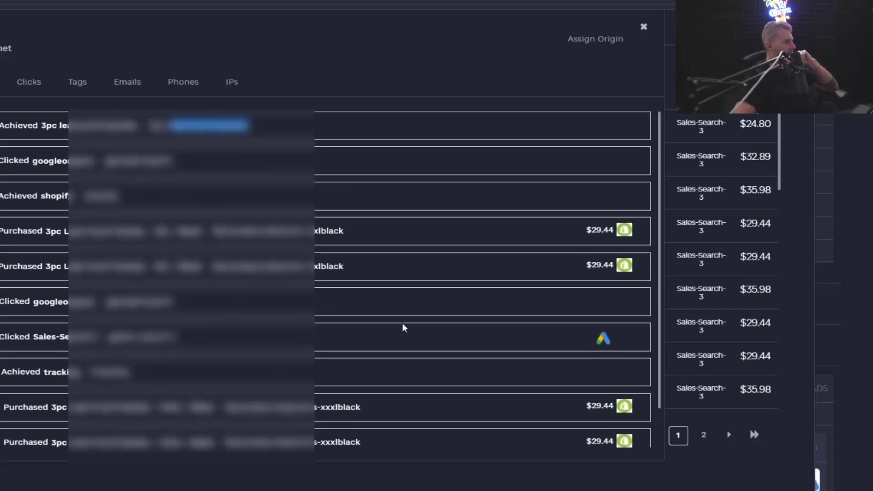
scroll(395, 322, down, 1)
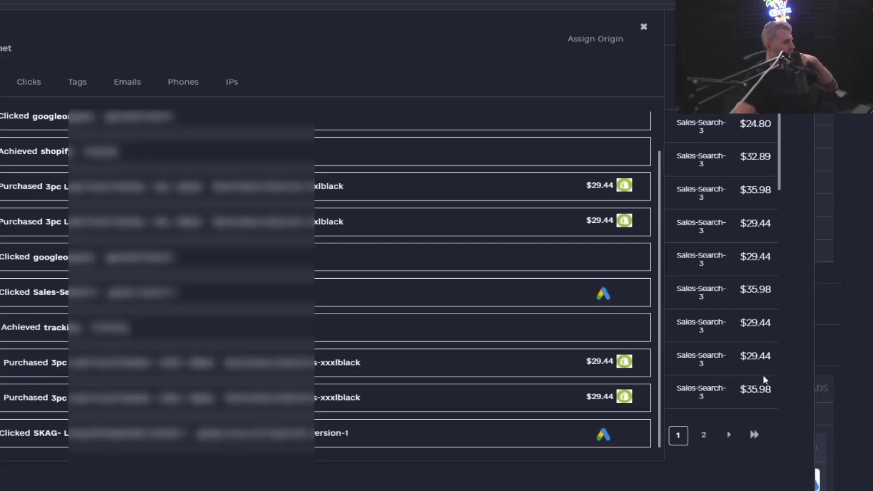
key(Escape)
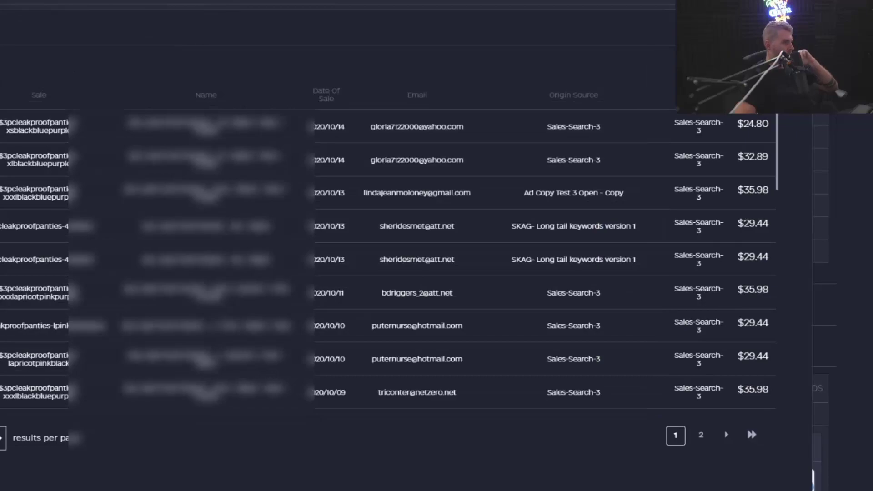
key(Escape)
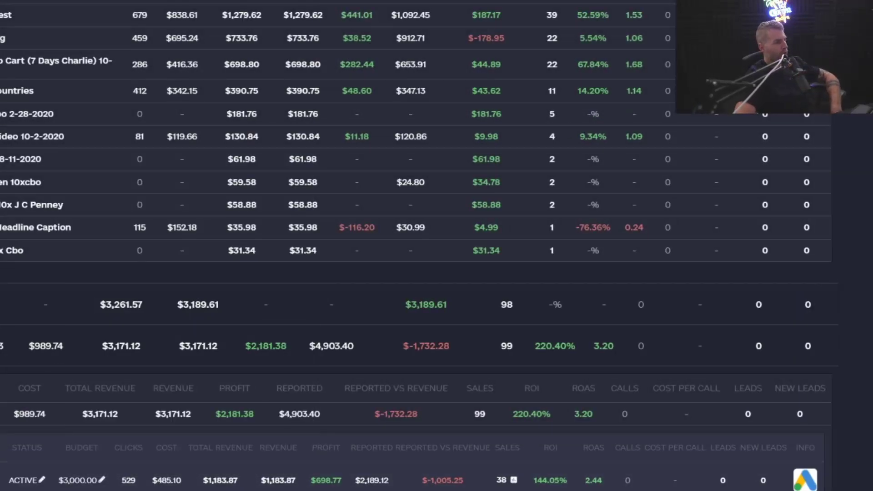
- Compare the Reported vs Revenue figures in the overall totals and upper campaign table with those of the Google Ads traffic source
mouse_move(586, 453)
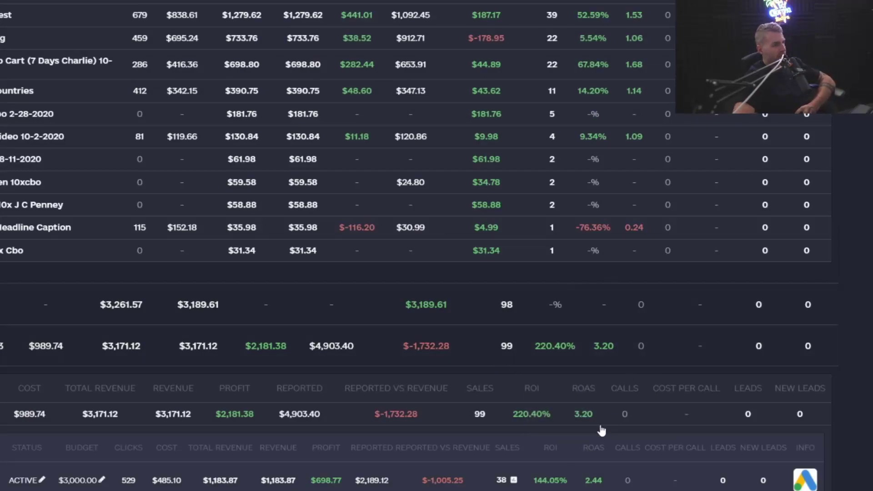
scroll(536, 336, up, 6)
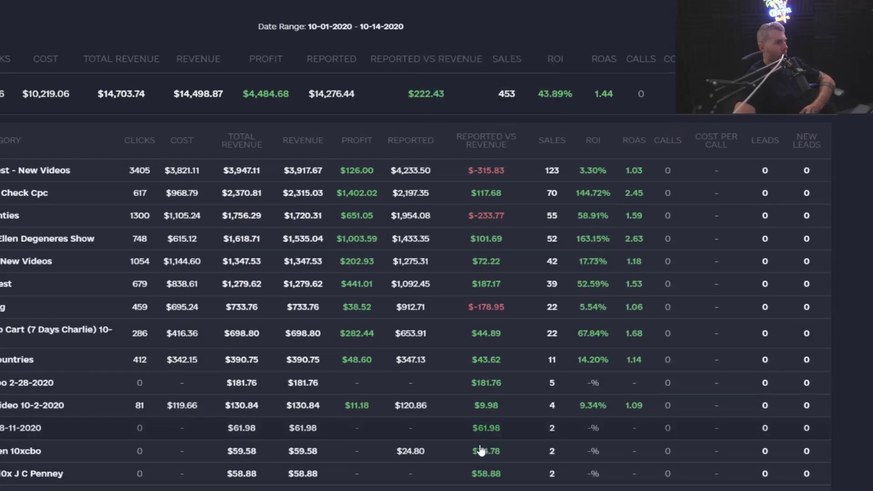
scroll(488, 469, down, 6)
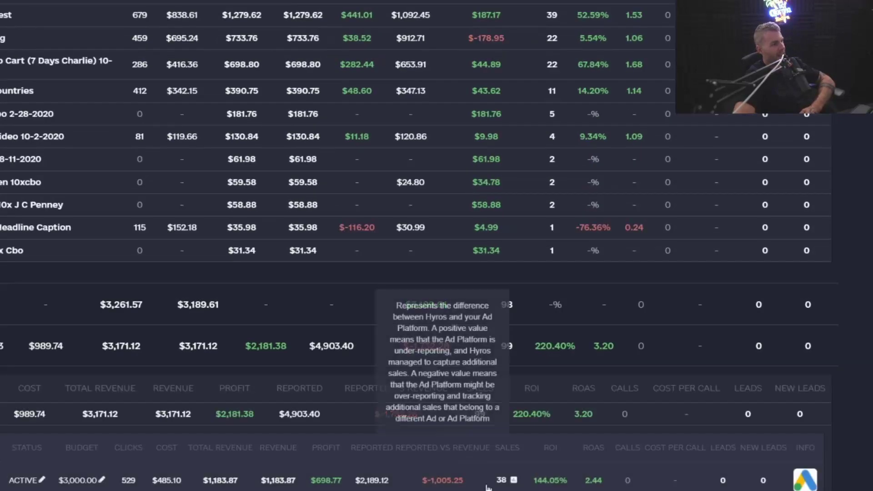
scroll(501, 228, up, 6)
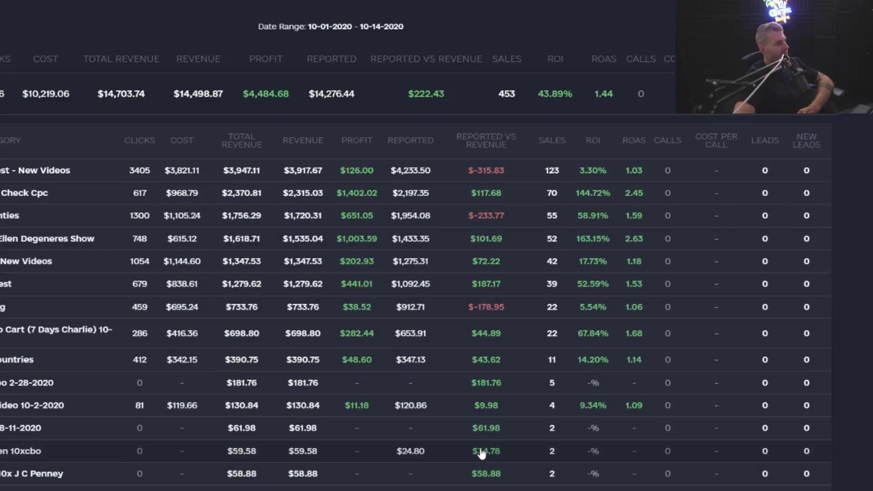
scroll(503, 279, down, 7)
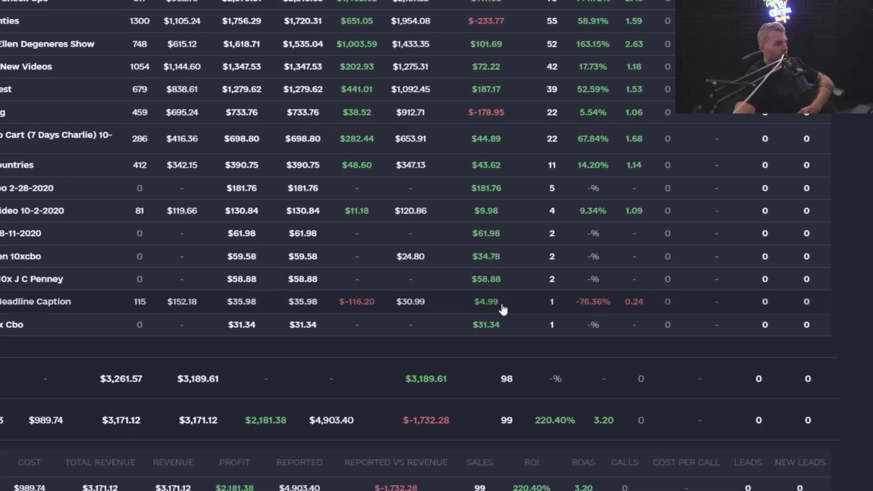
scroll(536, 467, down, 2)
scroll(527, 400, up, 9)
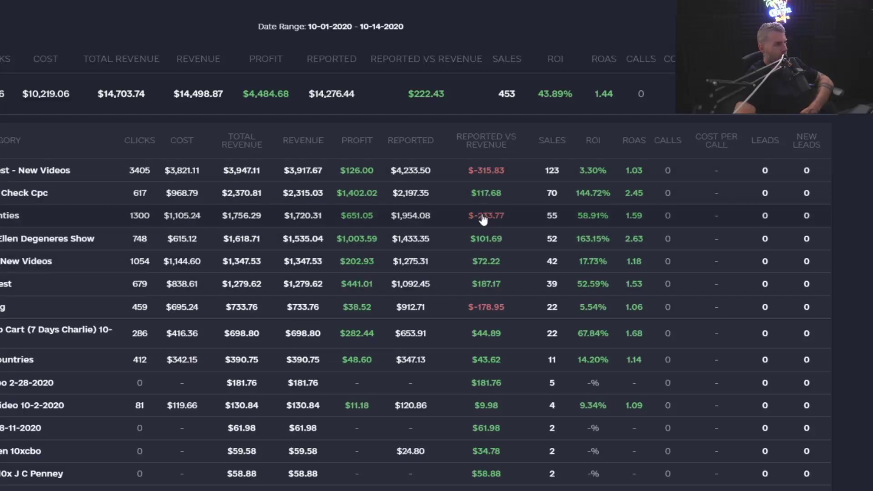
scroll(491, 426, down, 7)
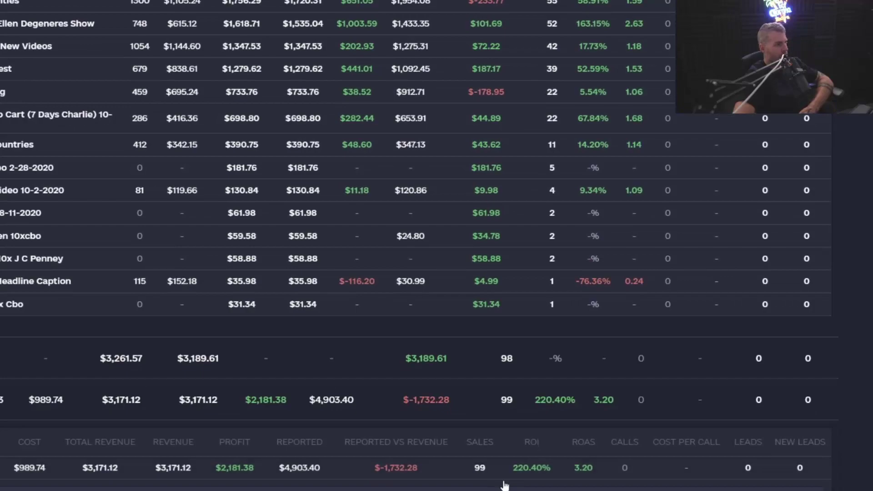
scroll(505, 489, up, 12)
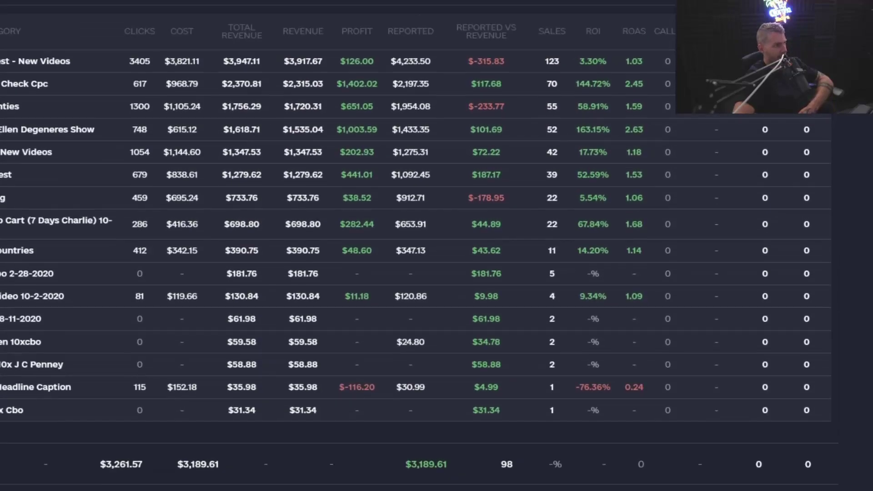